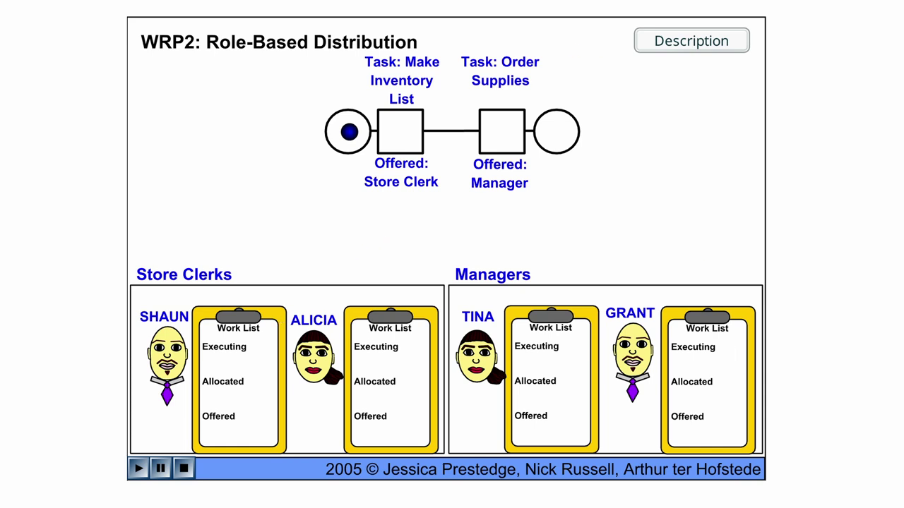
Step: Play the animation and have the second store clerk allocate, start and complete Make Inventory List
{"action": "left_click", "coordinate": [140, 470]}
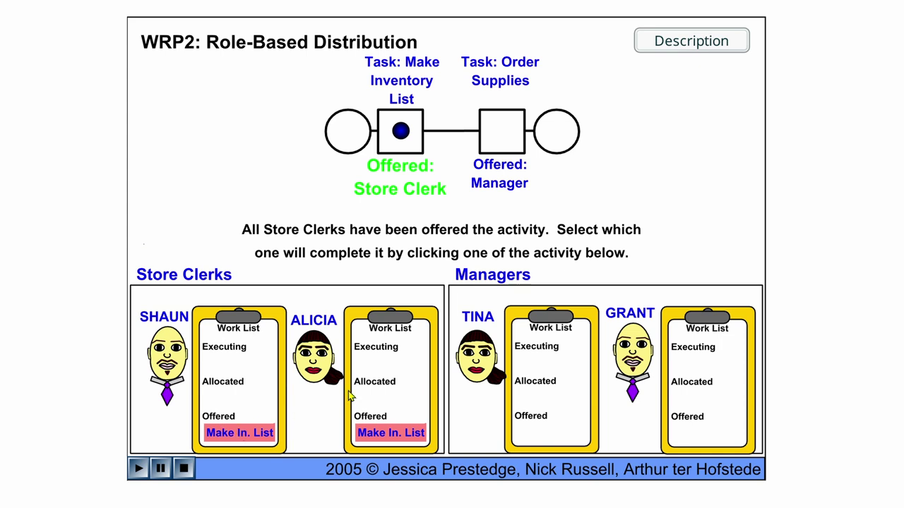
{"action": "left_click", "coordinate": [390, 433]}
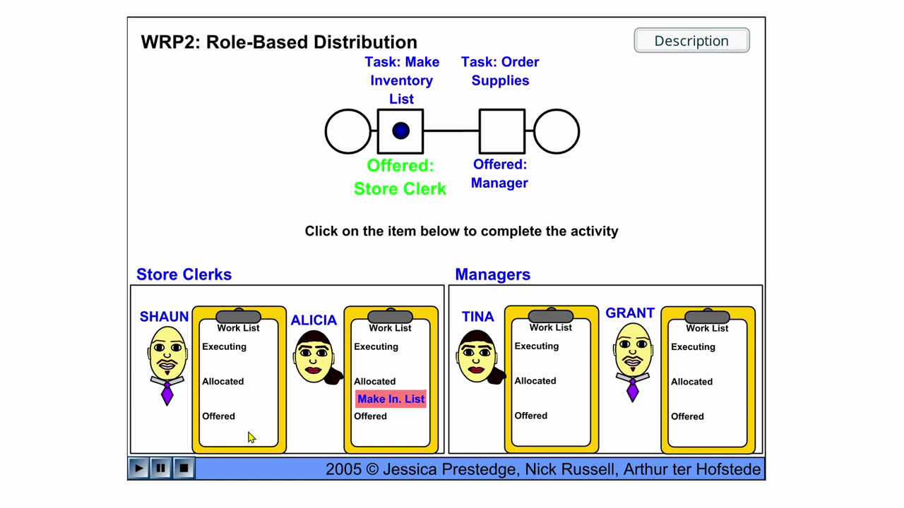
{"action": "left_click", "coordinate": [393, 400]}
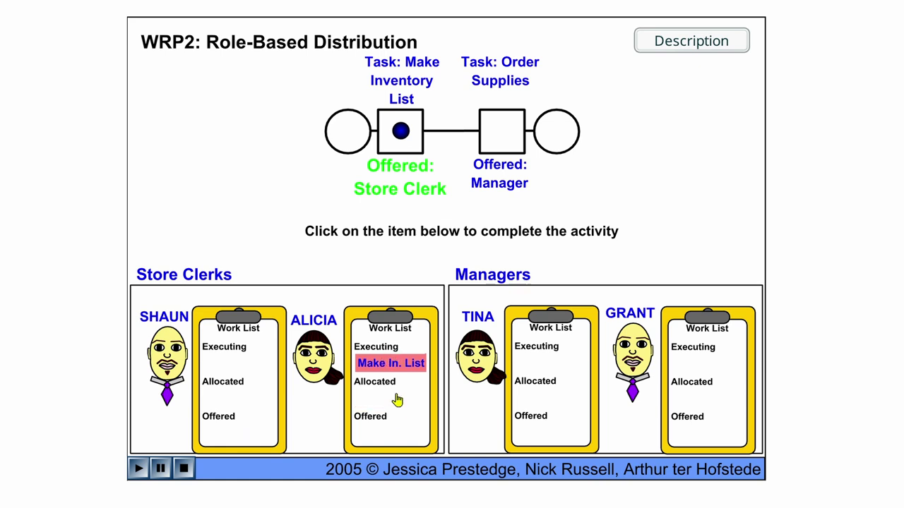
{"action": "left_click", "coordinate": [393, 364]}
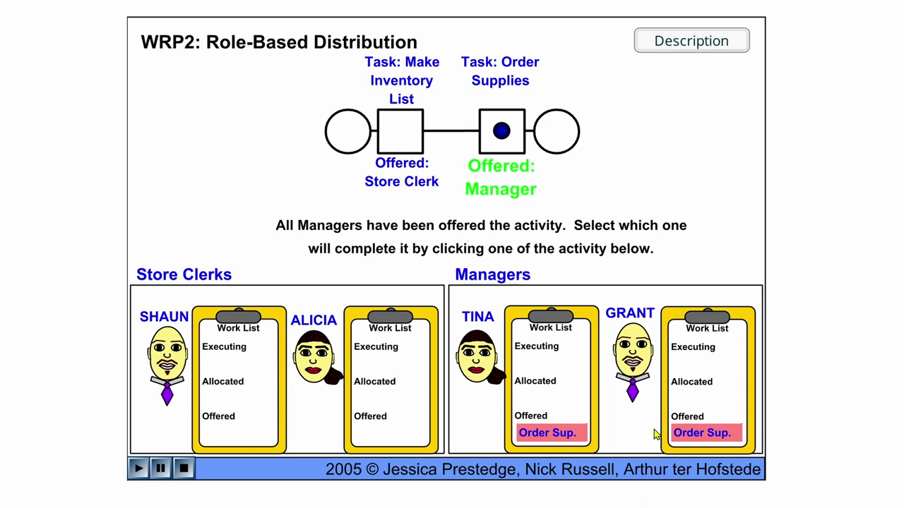
Step: Allocate, start and complete Order Supplies for the first manager in the animation
{"action": "left_click", "coordinate": [548, 435]}
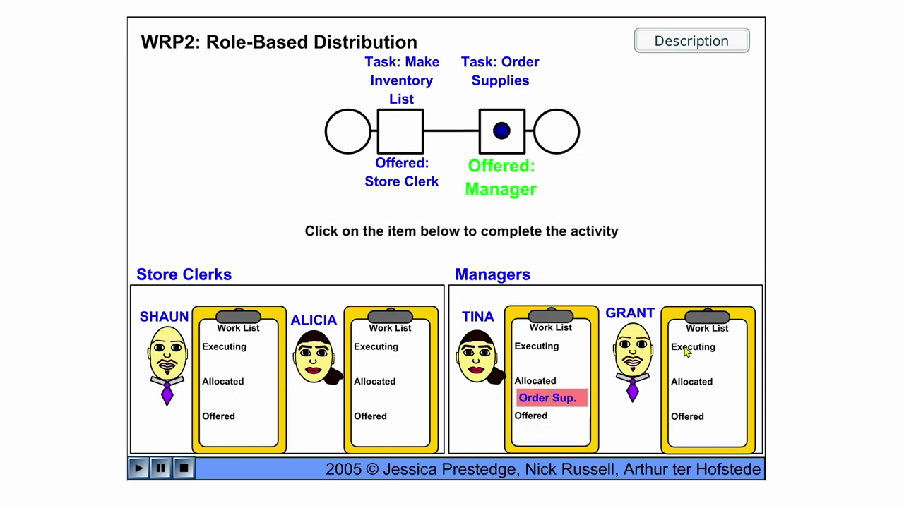
{"action": "left_click", "coordinate": [562, 404]}
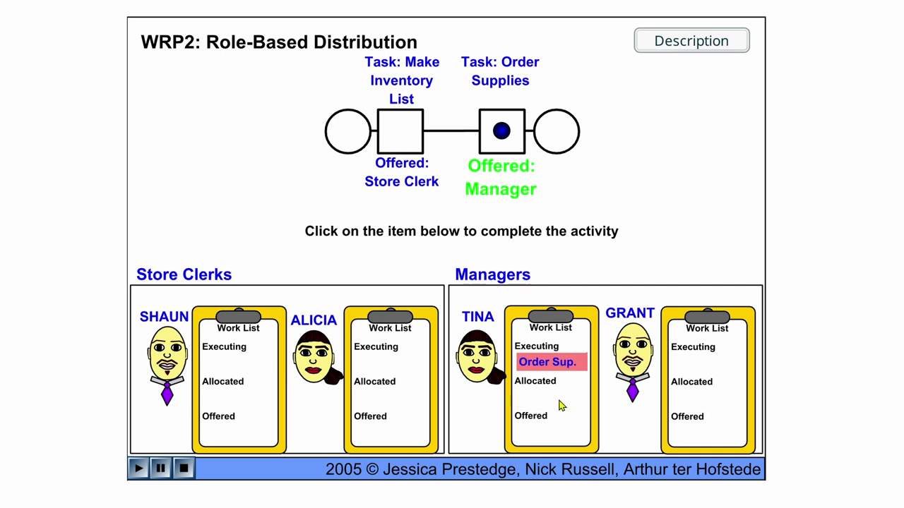
{"action": "left_click", "coordinate": [558, 367]}
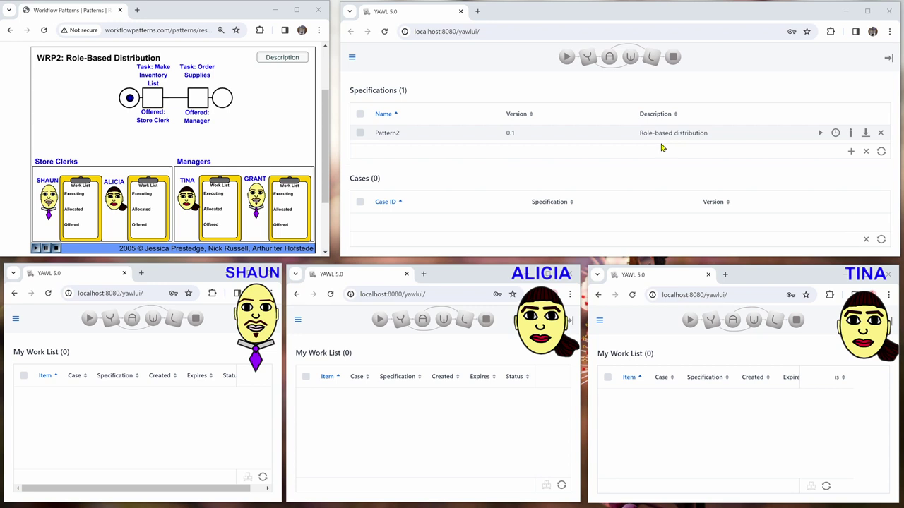
Step: Launch a new Pattern2 case and switch to the Admin Worklist
{"action": "left_click", "coordinate": [820, 133]}
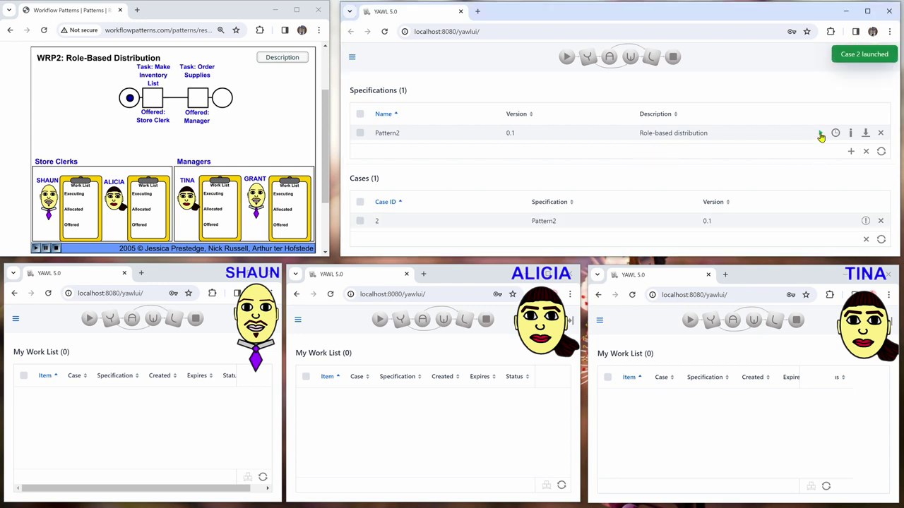
{"action": "left_click", "coordinate": [351, 58]}
{"action": "left_click", "coordinate": [371, 70]}
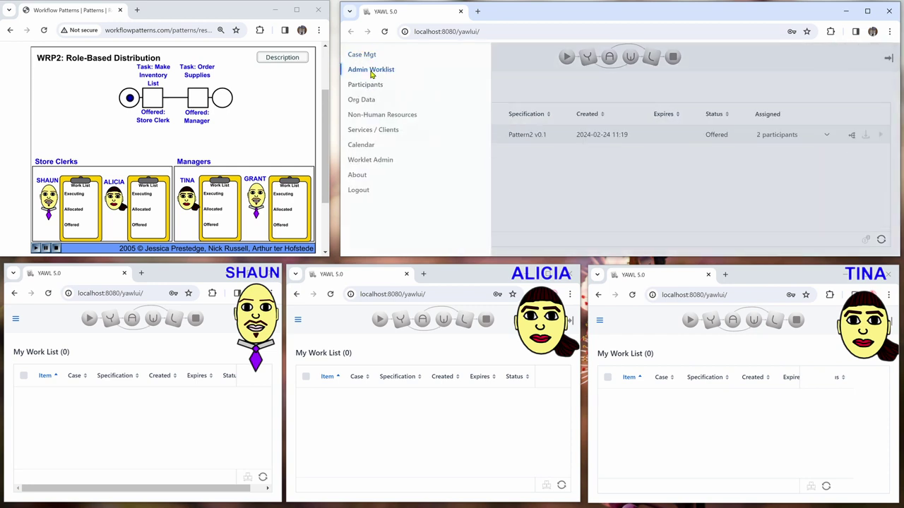
{"action": "left_click", "coordinate": [631, 217]}
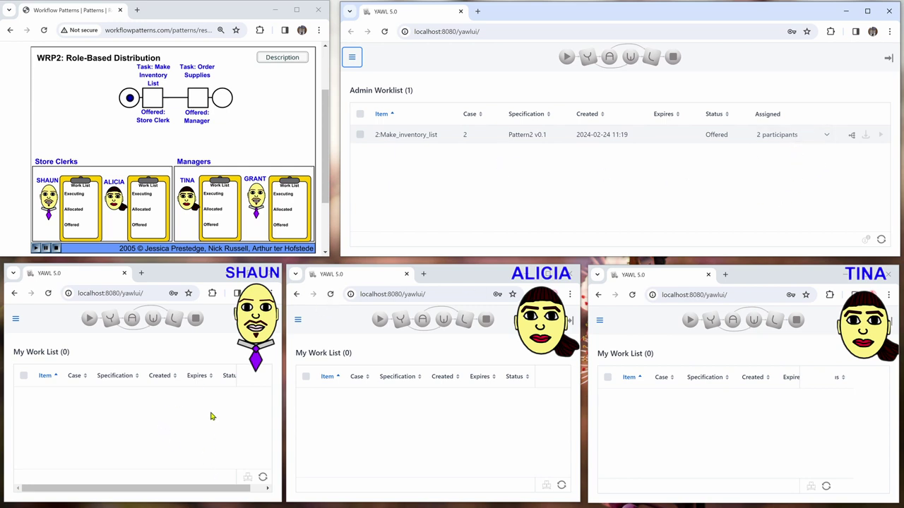
Step: Refresh both store clerks' and the manager's work lists to show the Make_inventory_list offers
{"action": "left_click", "coordinate": [262, 478]}
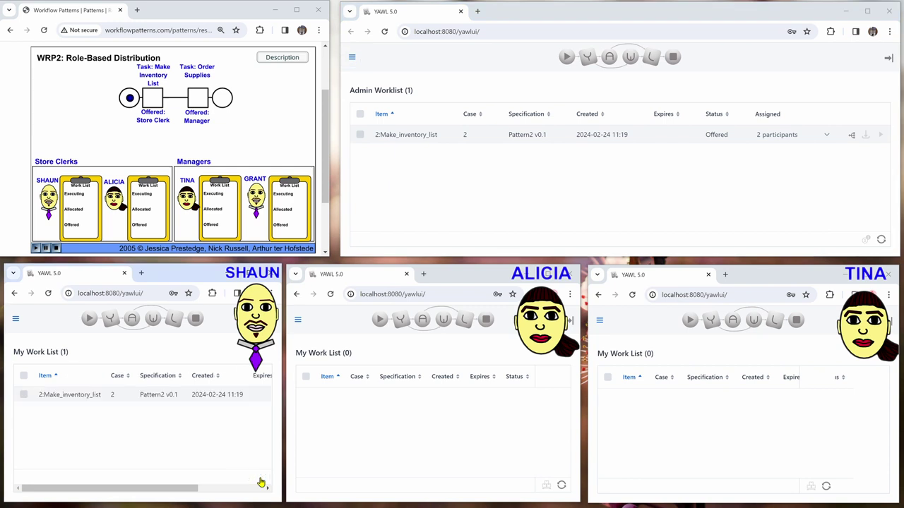
{"action": "left_click", "coordinate": [562, 485]}
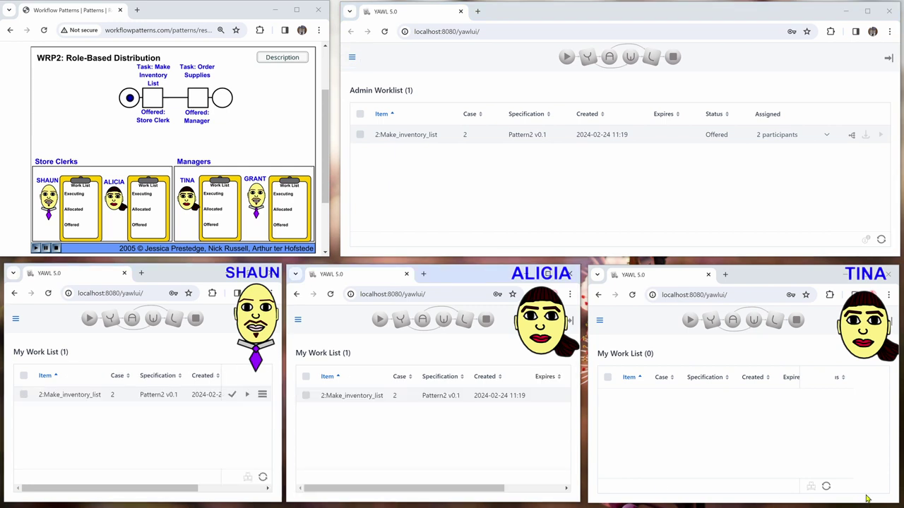
{"action": "left_click", "coordinate": [827, 488]}
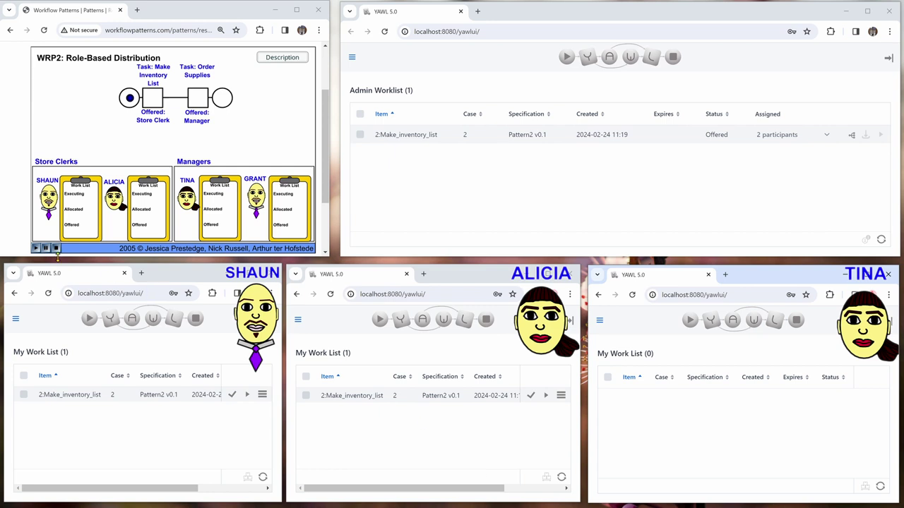
Step: Accept Make_inventory_list for the second store clerk, mirroring it in the animation, and confirm the other clerk's offer is withdrawn
{"action": "left_click", "coordinate": [36, 248]}
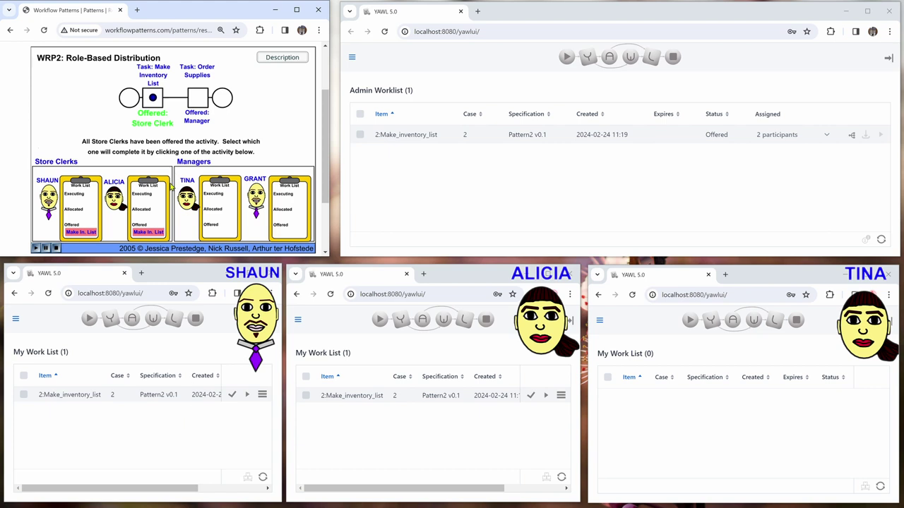
{"action": "left_click", "coordinate": [149, 233]}
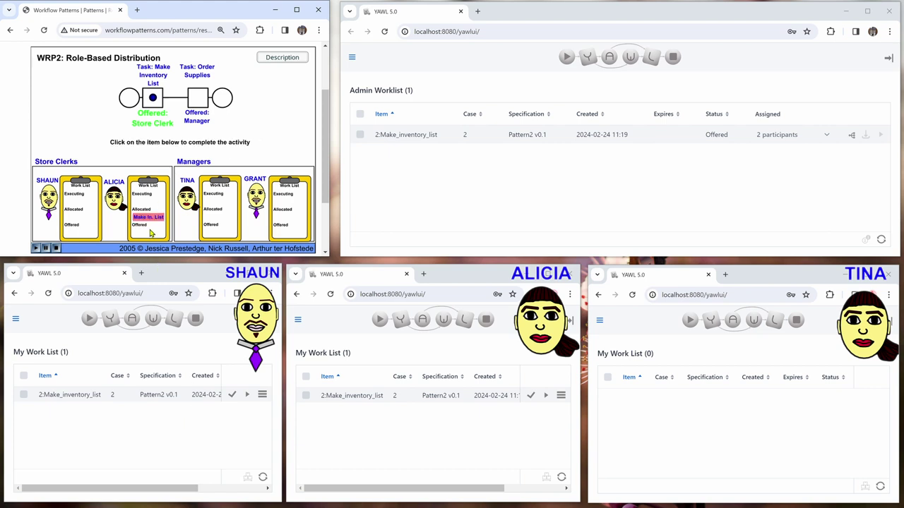
{"action": "left_click", "coordinate": [532, 398]}
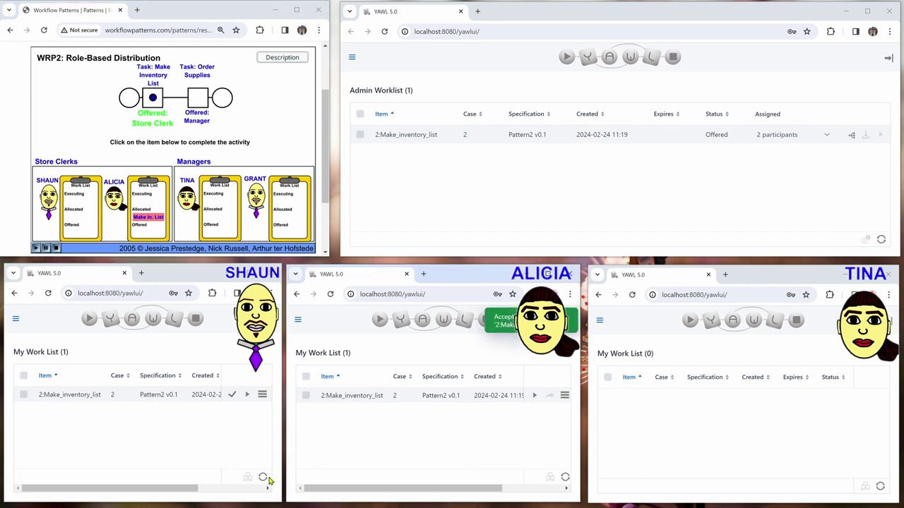
{"action": "left_click", "coordinate": [264, 479]}
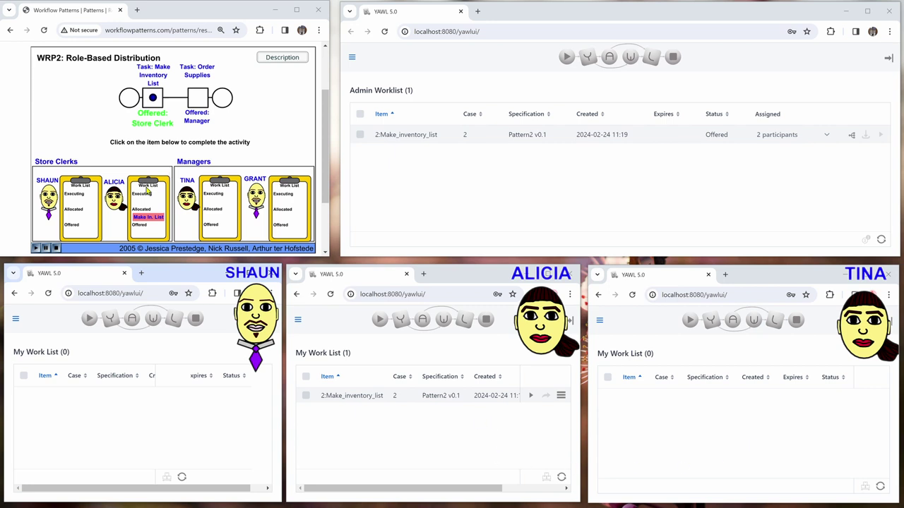
Step: Start and complete 2.1:Make_inventory_list with the data 'Pencils Paper Toner'
{"action": "left_click", "coordinate": [530, 397]}
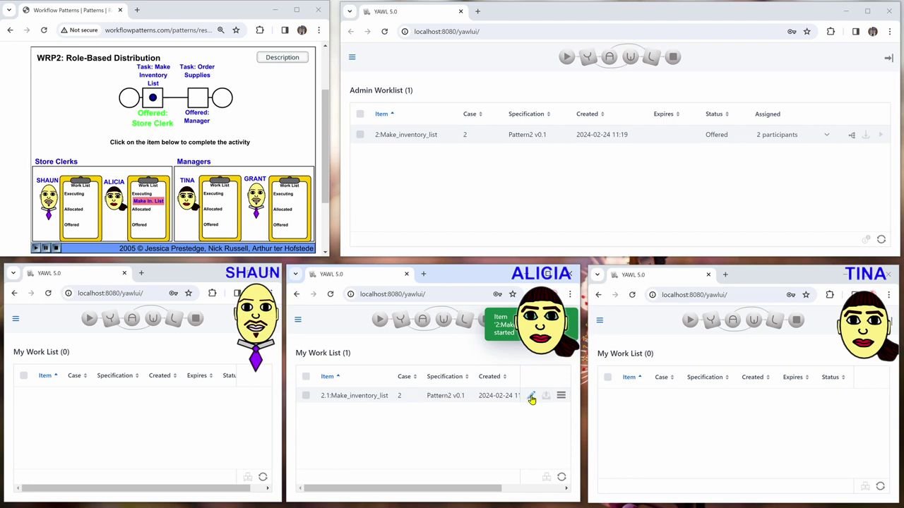
{"action": "left_click", "coordinate": [532, 397]}
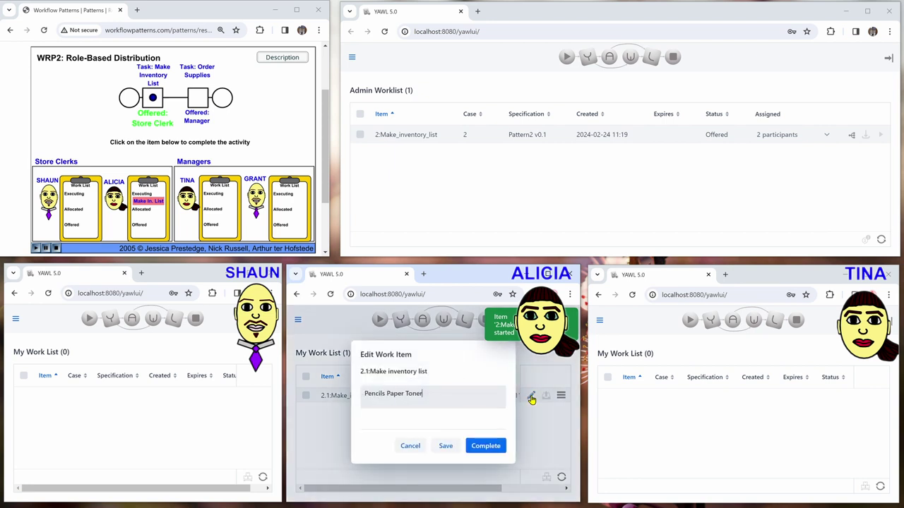
{"action": "left_click", "coordinate": [486, 446]}
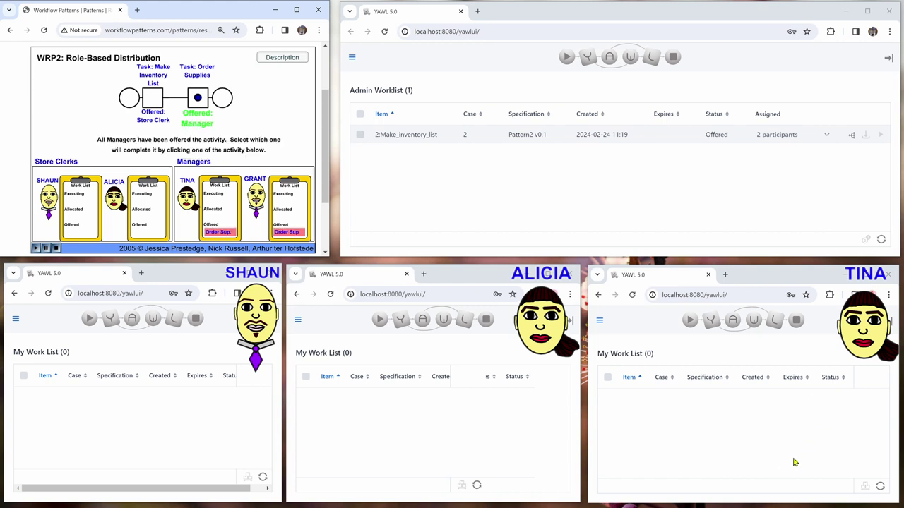
Step: Refresh the manager's and admin worklists and show Order_supplies' two assigned participants
{"action": "left_click", "coordinate": [880, 486]}
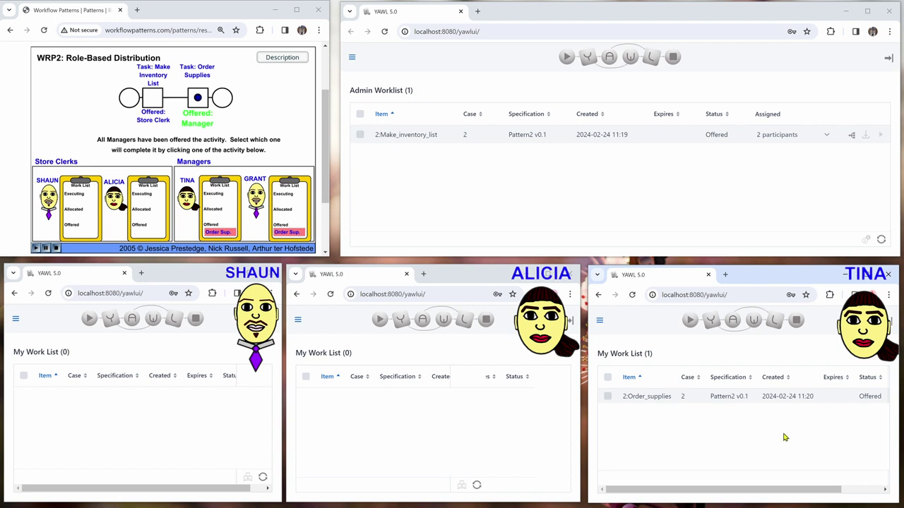
{"action": "left_click", "coordinate": [882, 240]}
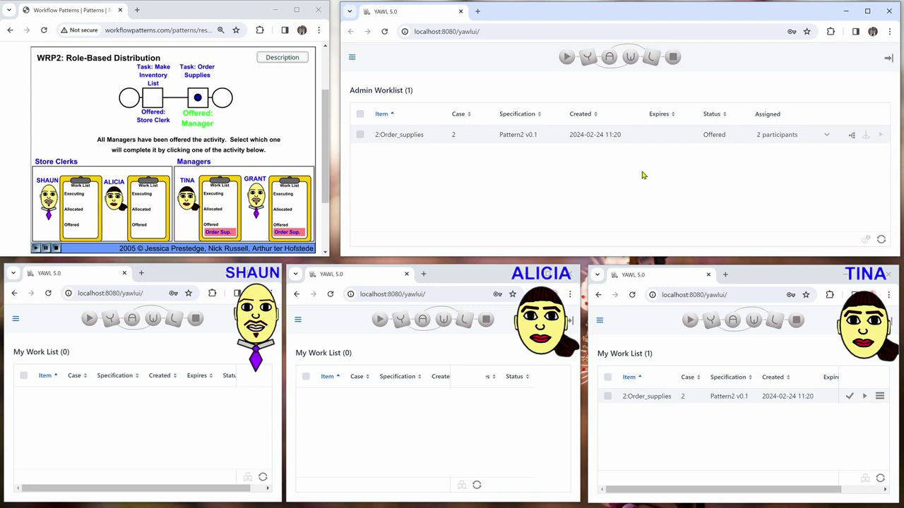
{"action": "left_click", "coordinate": [827, 136]}
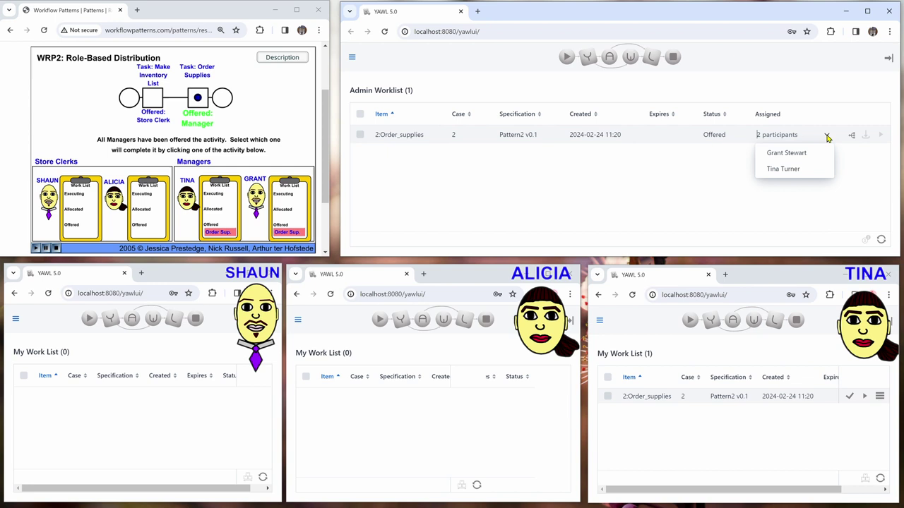
Step: Accept 2:Order_supplies for the manager and allocate it in the animation
{"action": "left_click", "coordinate": [791, 445]}
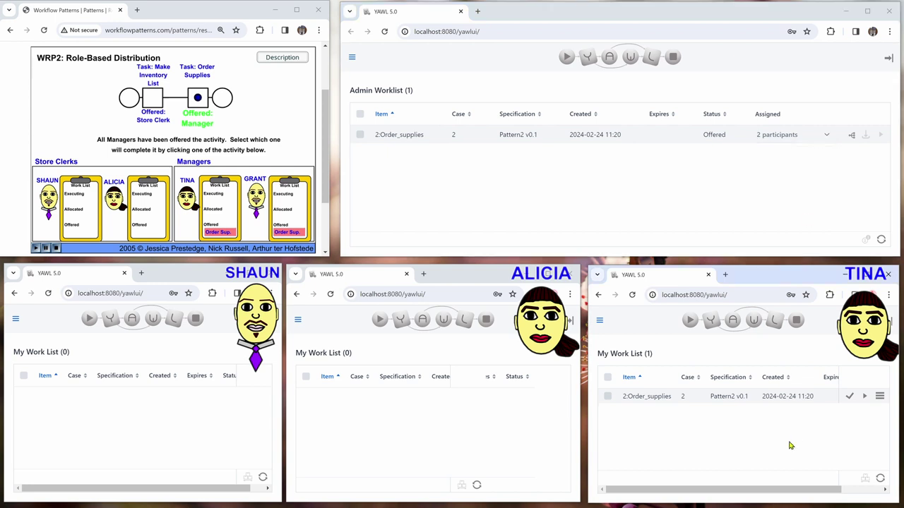
{"action": "left_click", "coordinate": [850, 396]}
{"action": "left_click", "coordinate": [215, 233]}
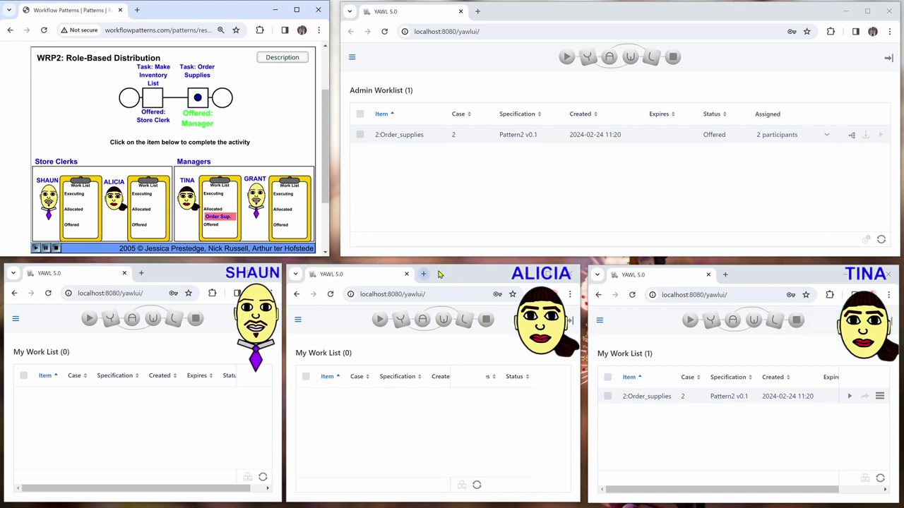
Step: Start and complete Order_supplies, mirroring execution and completion in the animation
{"action": "left_click", "coordinate": [849, 396]}
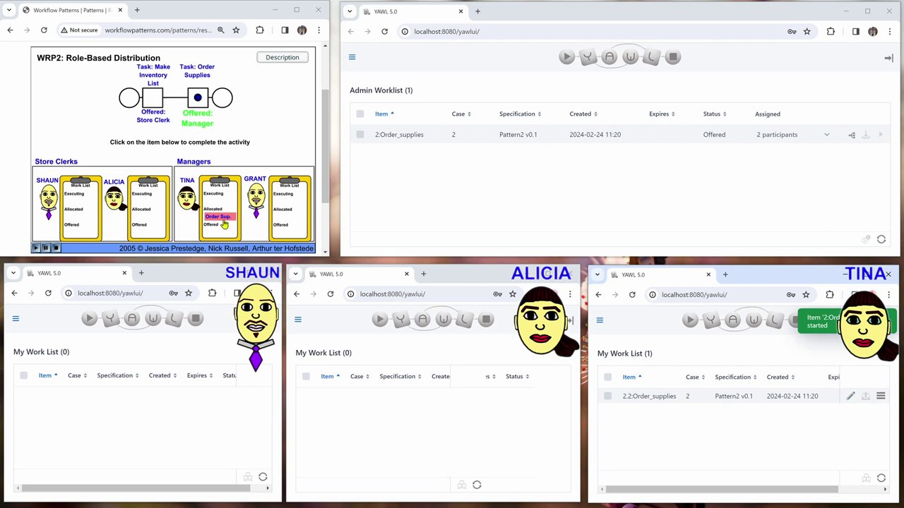
{"action": "left_click", "coordinate": [222, 223]}
{"action": "left_click", "coordinate": [851, 397]}
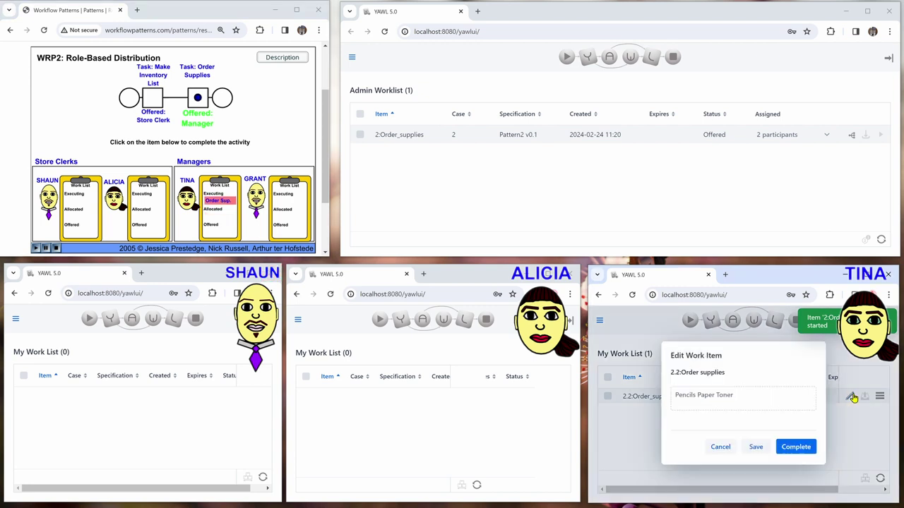
{"action": "left_click", "coordinate": [786, 446]}
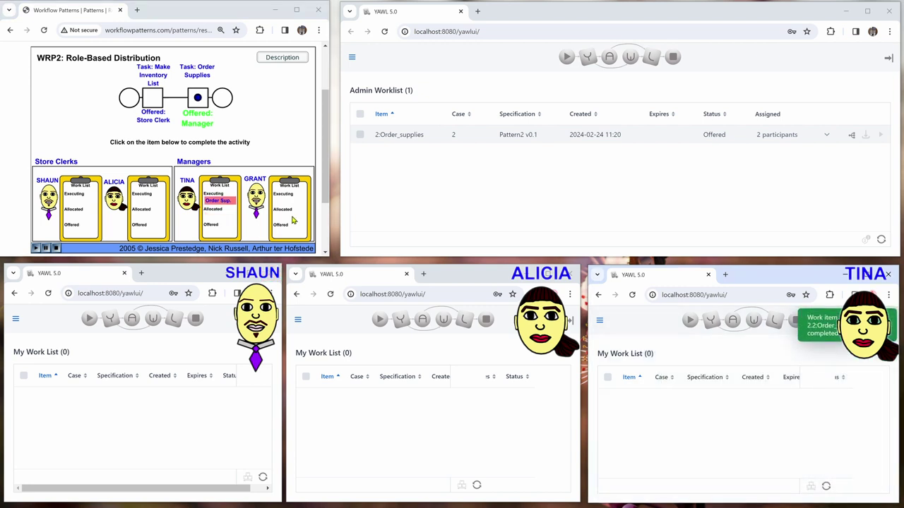
{"action": "left_click", "coordinate": [228, 203]}
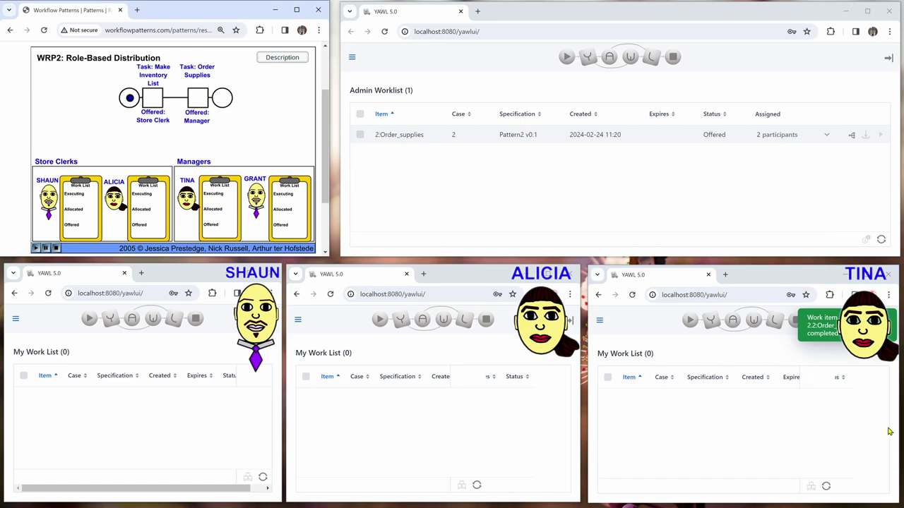